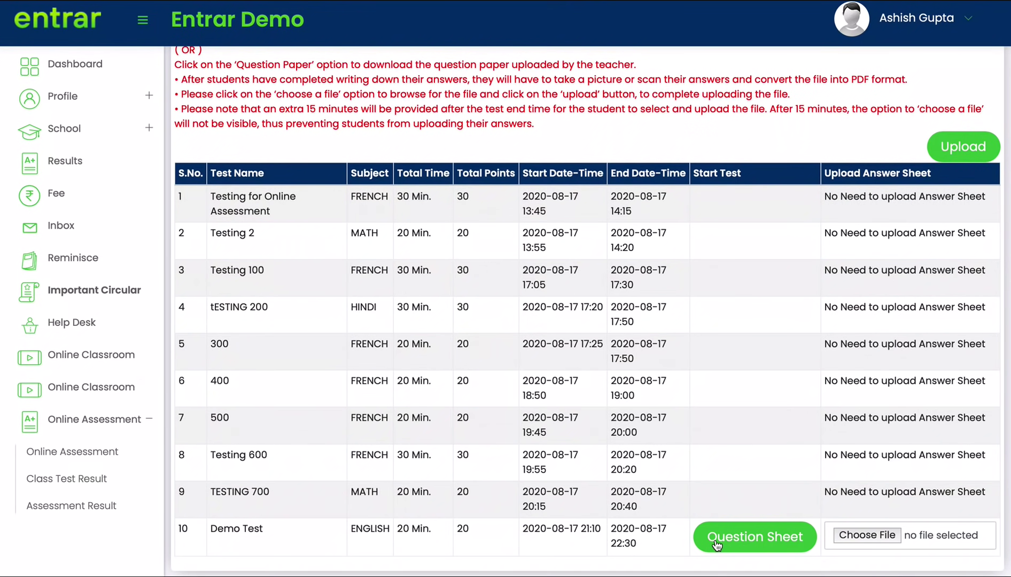
- Review the answer-sheet upload instructions, especially the extra 15 minutes rule, and the Demo Test row in the assessment table
scroll(716, 545, "up", 2)
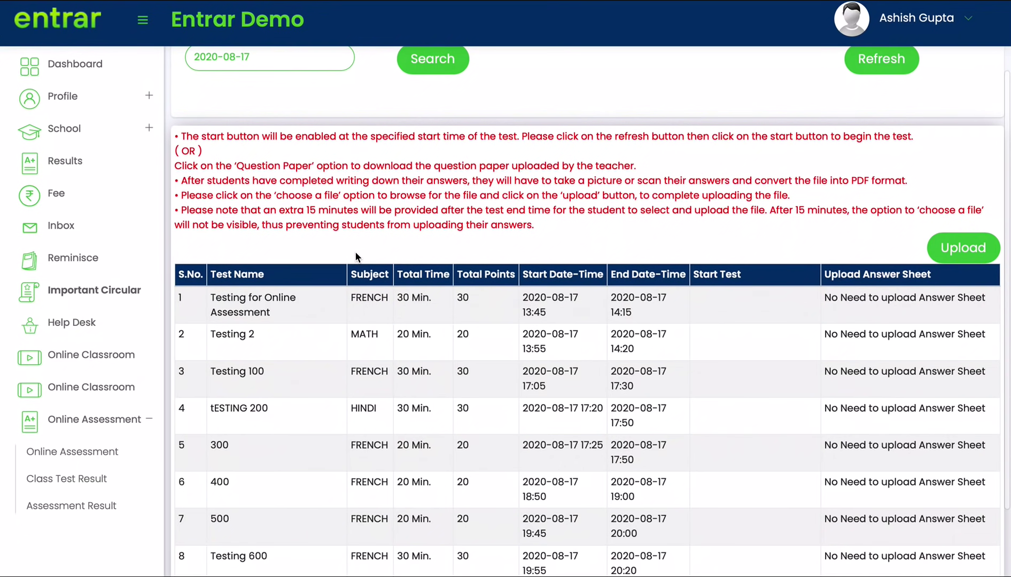
scroll(355, 257, "down", 2)
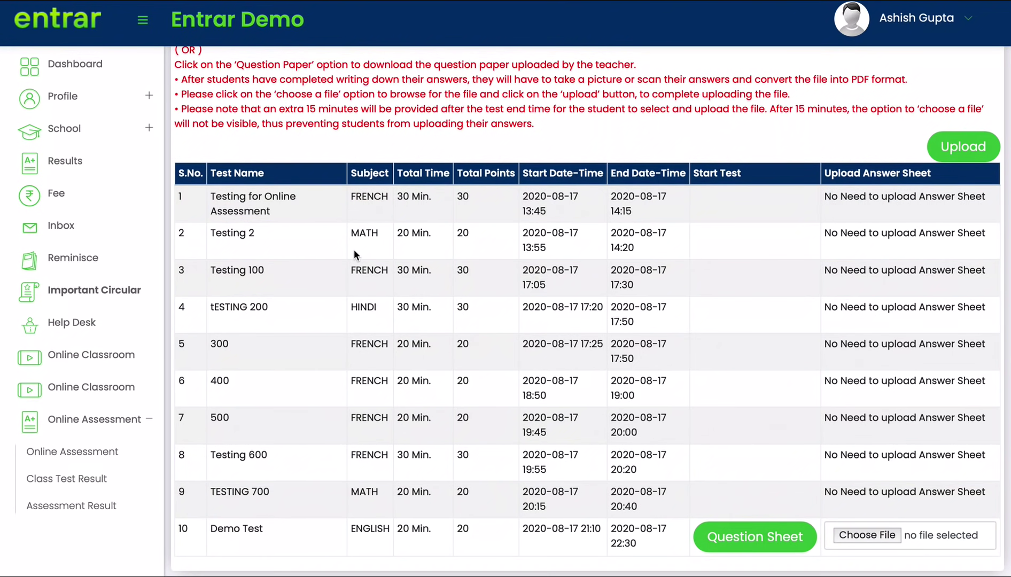
scroll(353, 250, "up", 1)
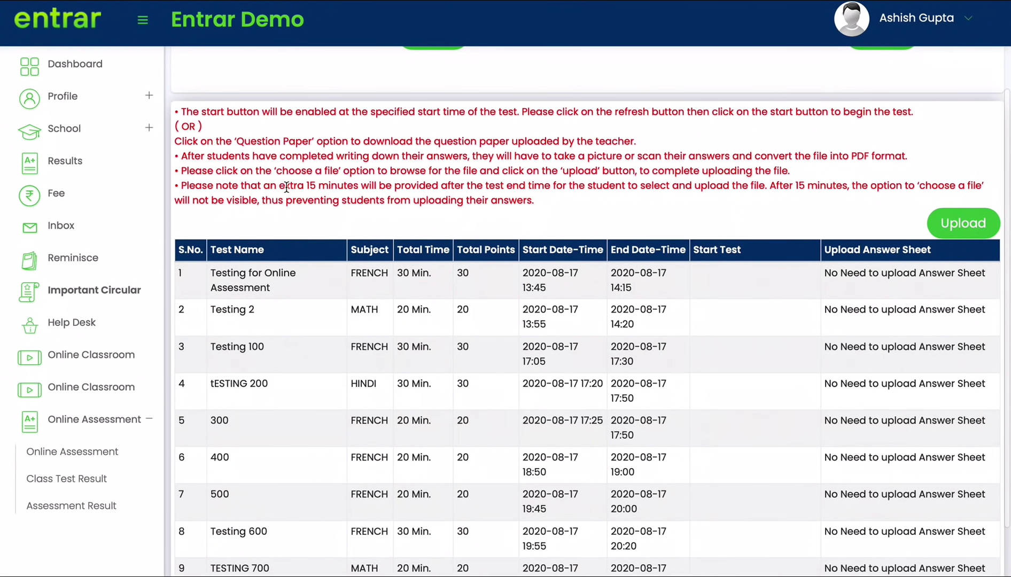
left_click_drag(286, 188, 364, 188)
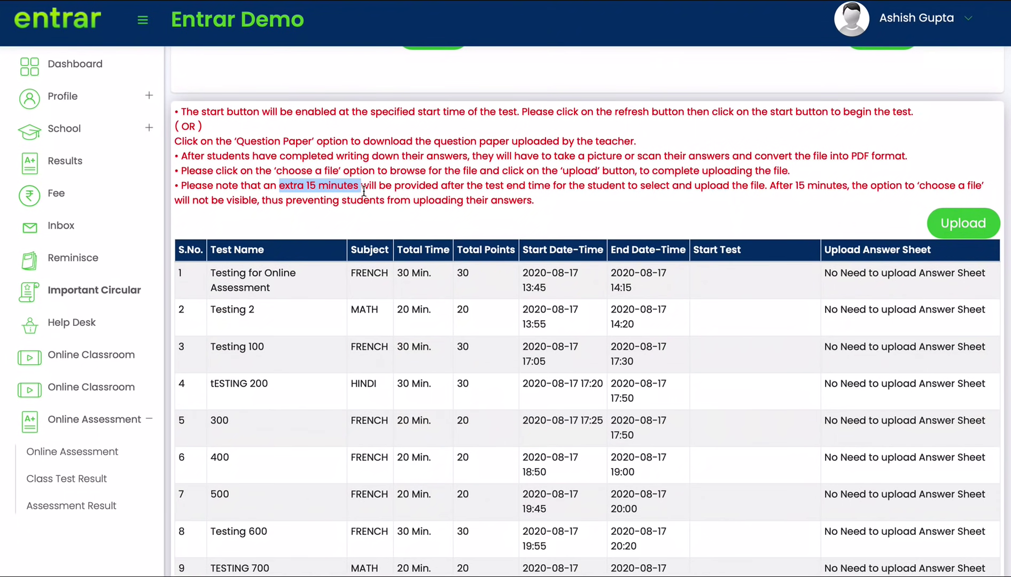
left_click(368, 221)
scroll(369, 221, "down", 2)
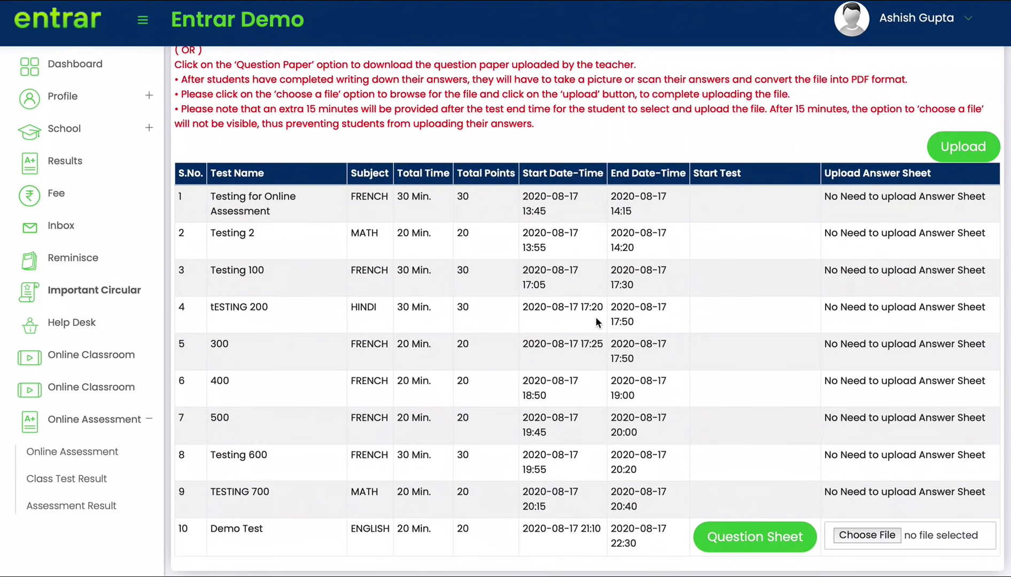
scroll(596, 318, "up", 1)
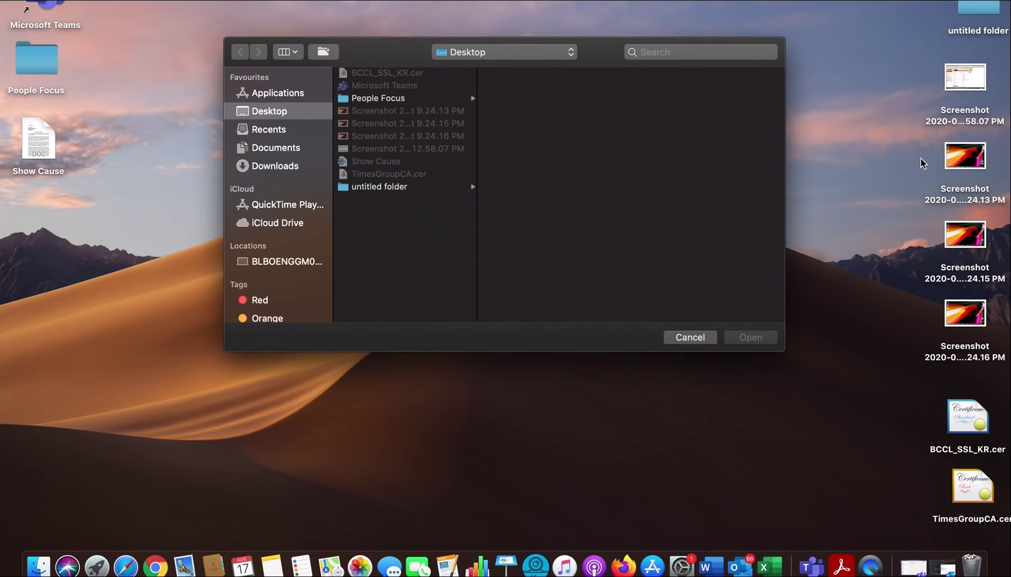
- Select the three desktop screenshots taken at 9.24.13, 9.24.15 and 9.24.16 PM and open them together in Preview
left_click_drag(921, 159, 970, 319)
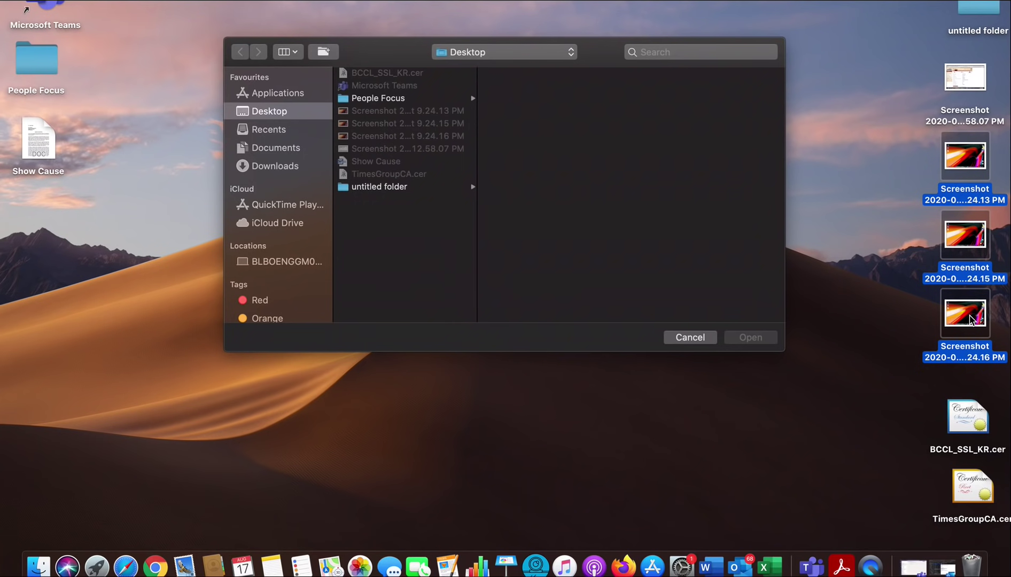
right_click(971, 319)
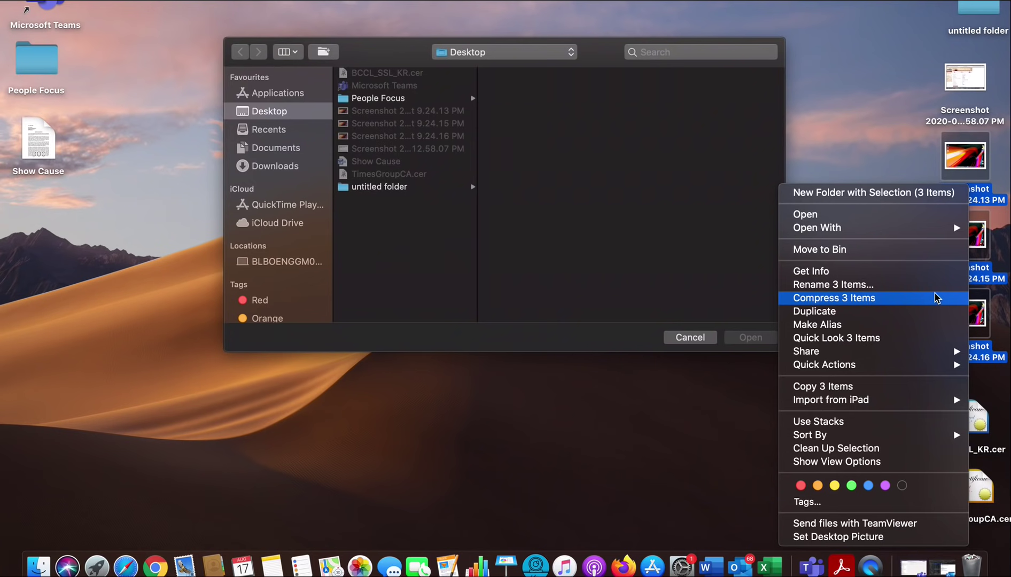
mouse_move(909, 235)
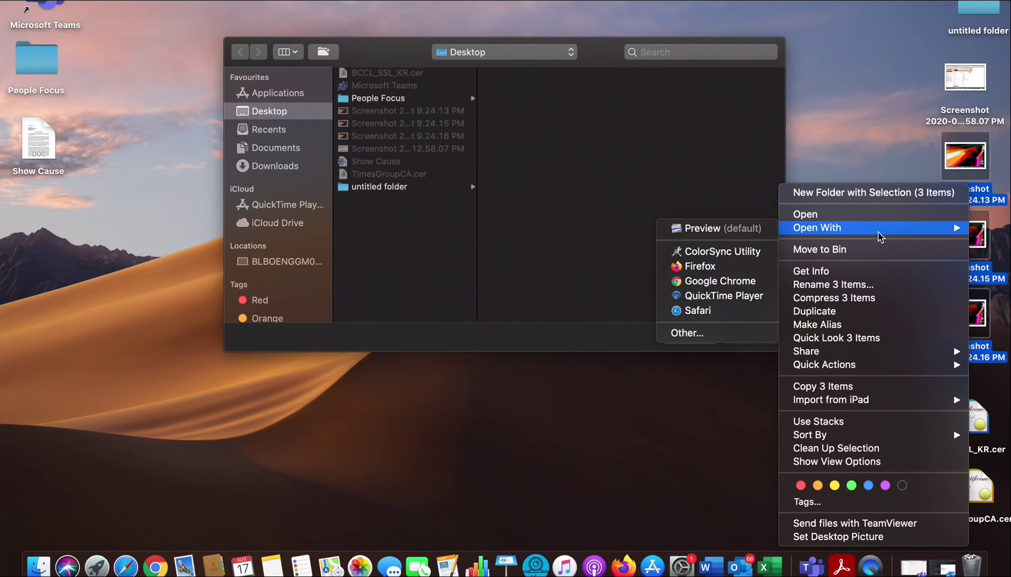
left_click(756, 228)
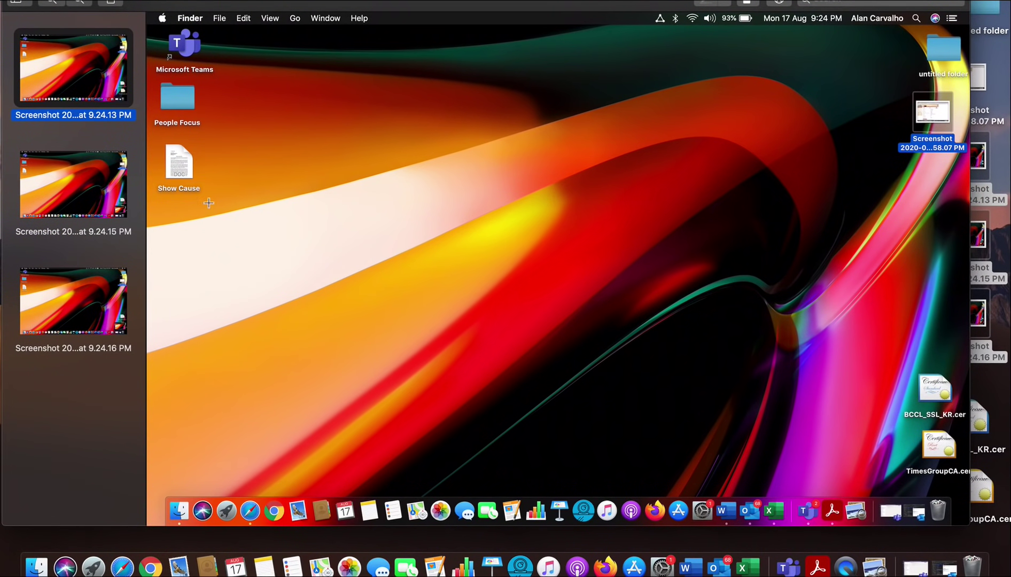
- Look through the opened images, then export the 9.24.13 PM screenshot as a PDF to the Desktop under its suggested name
left_click(93, 205)
left_click(95, 286)
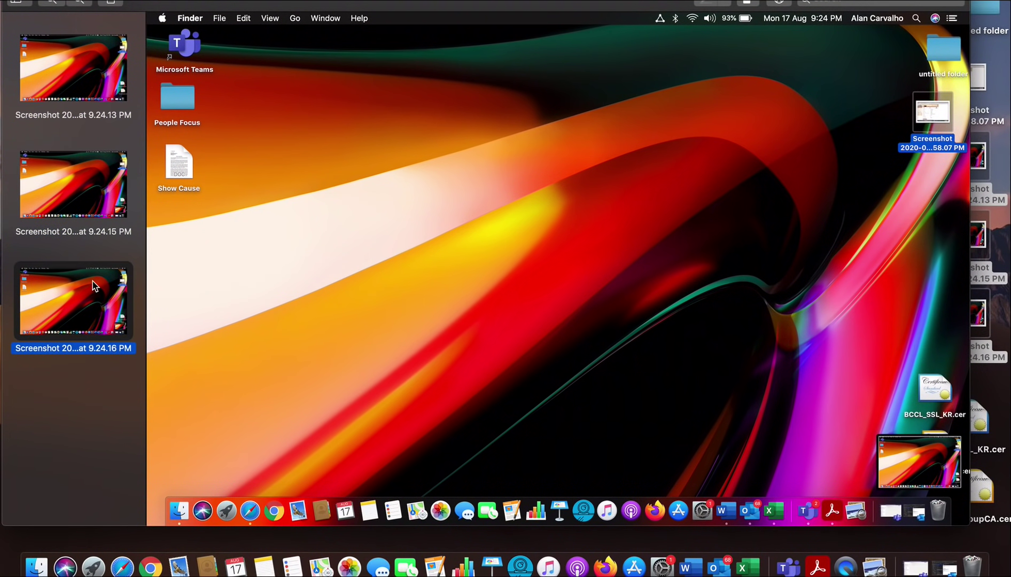
left_click(94, 103)
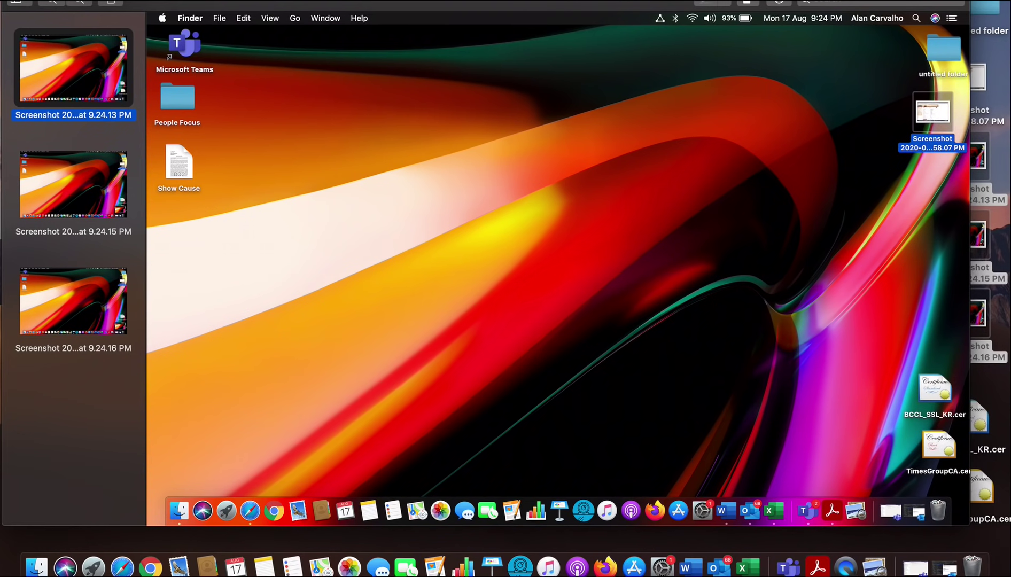
left_click(95, 1)
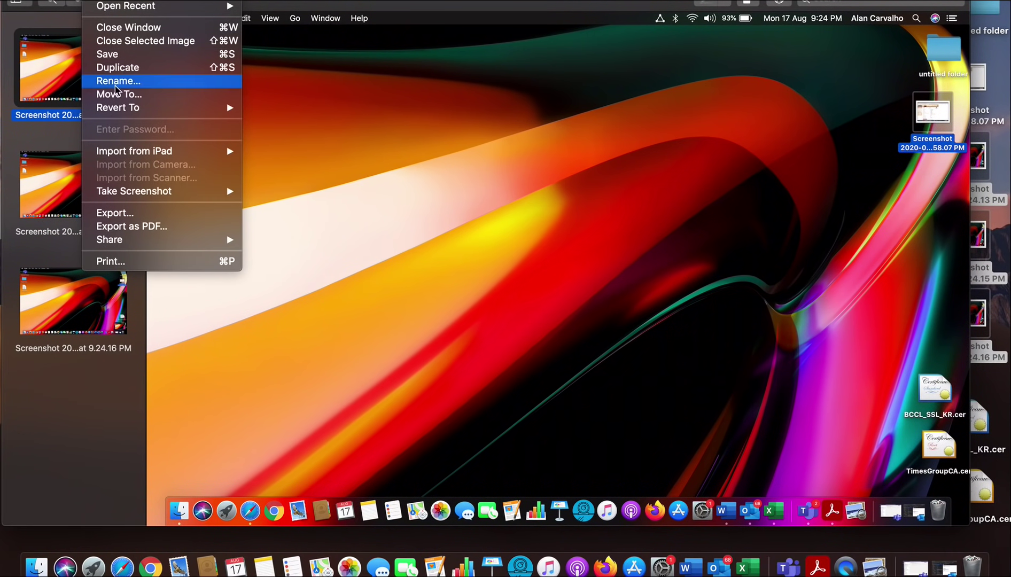
left_click(134, 227)
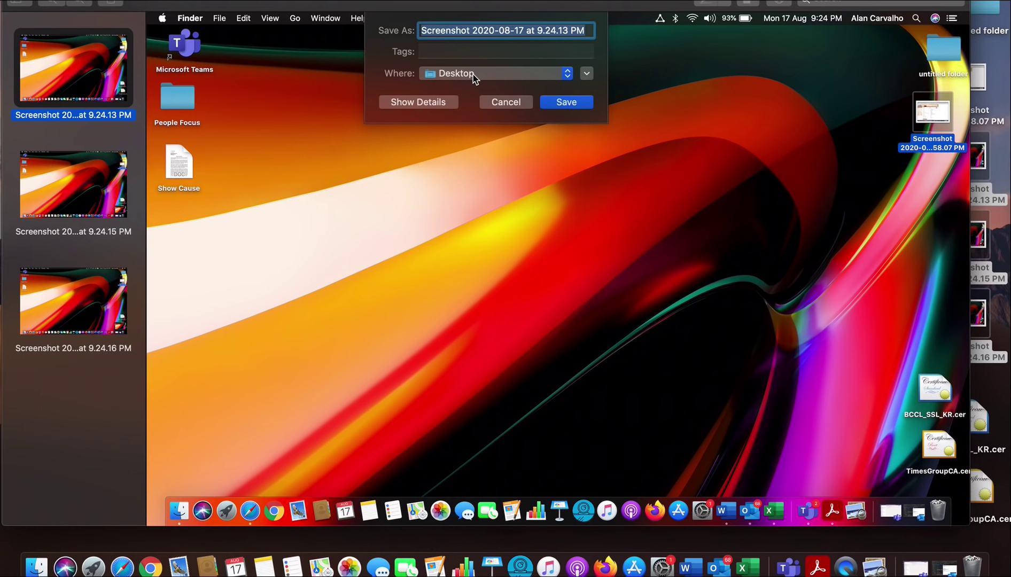
left_click(556, 103)
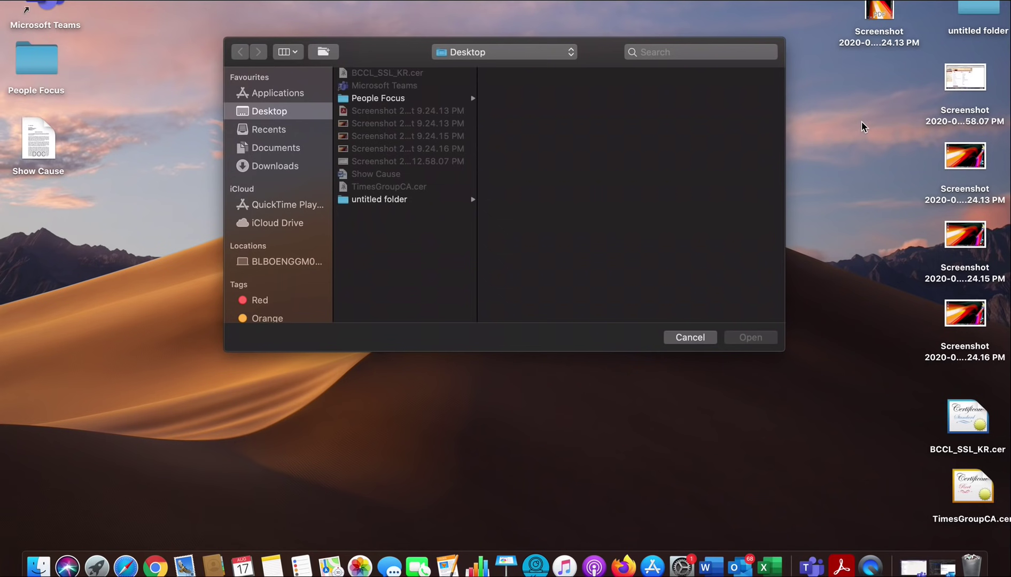
- Open the exported PDF from the desktop to check its content, and close it again
left_click(878, 5)
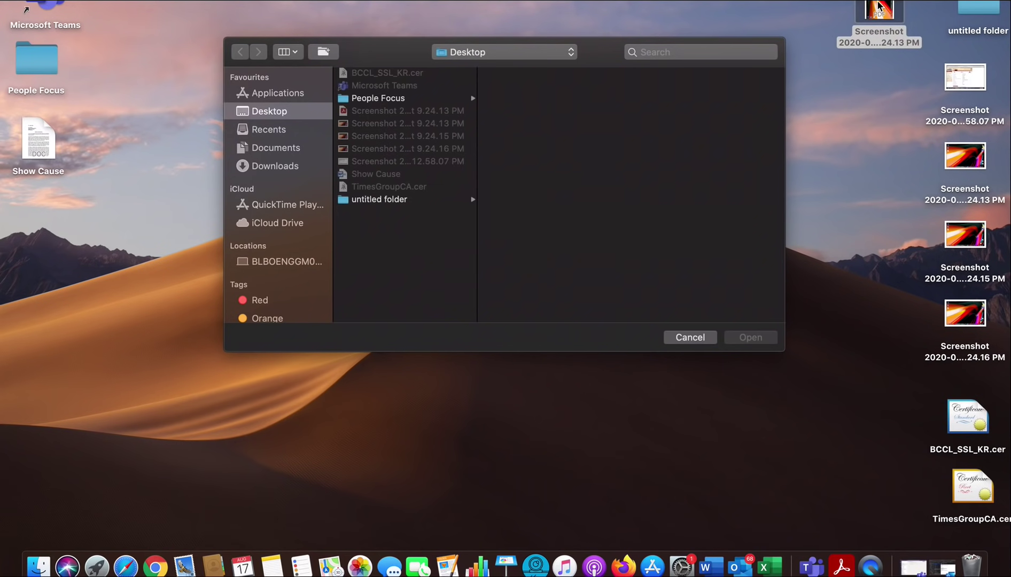
double_click(878, 5)
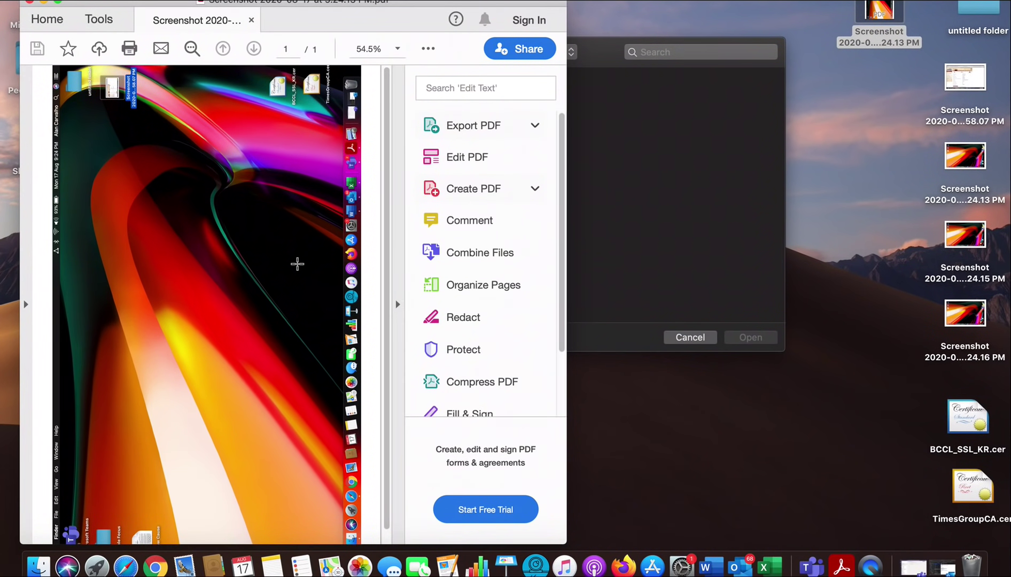
scroll(298, 263, "down", 1)
scroll(298, 264, "up", 1)
left_click(30, 2)
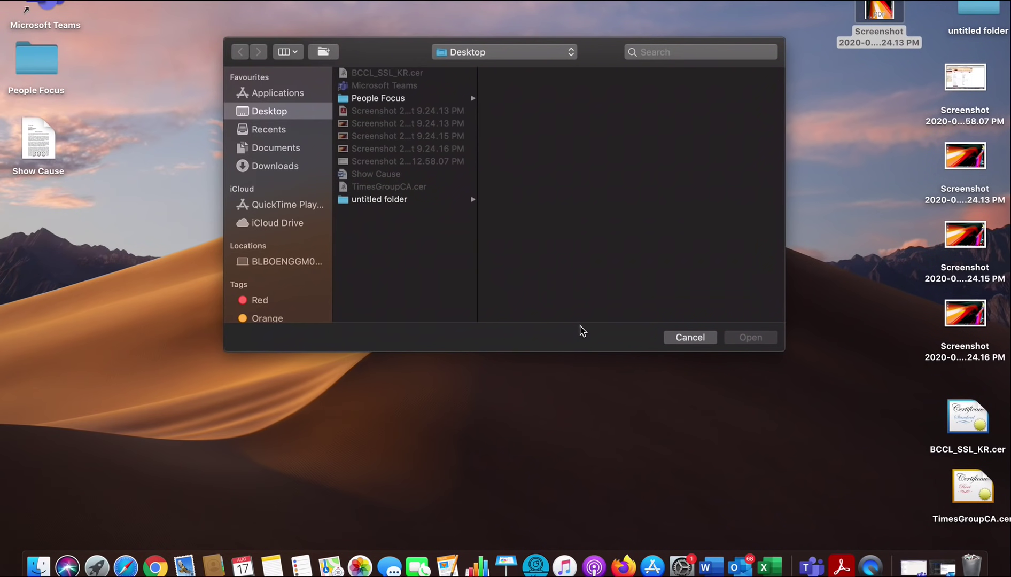
left_click(808, 192)
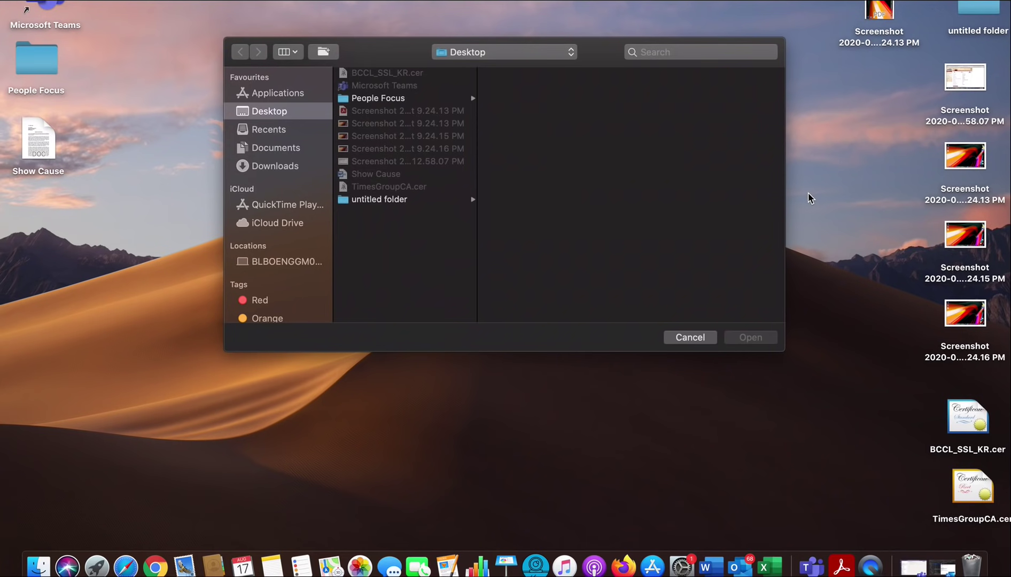
- Switch back to the Entrar assessment page and review the instruction about what applies after 15 minutes
key("ctrl+Right")
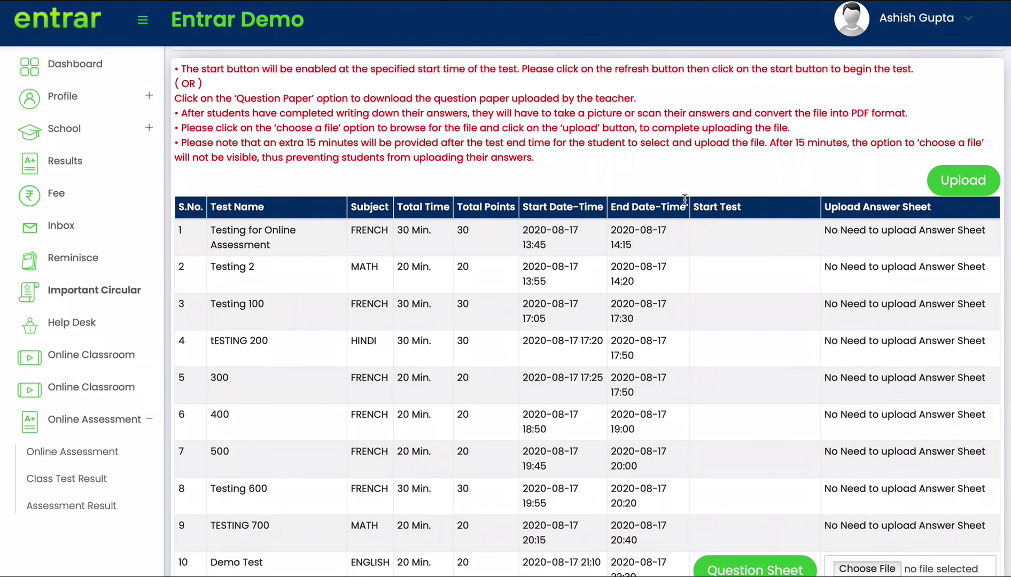
scroll(684, 200, "down", 1)
scroll(738, 200, "up", 3)
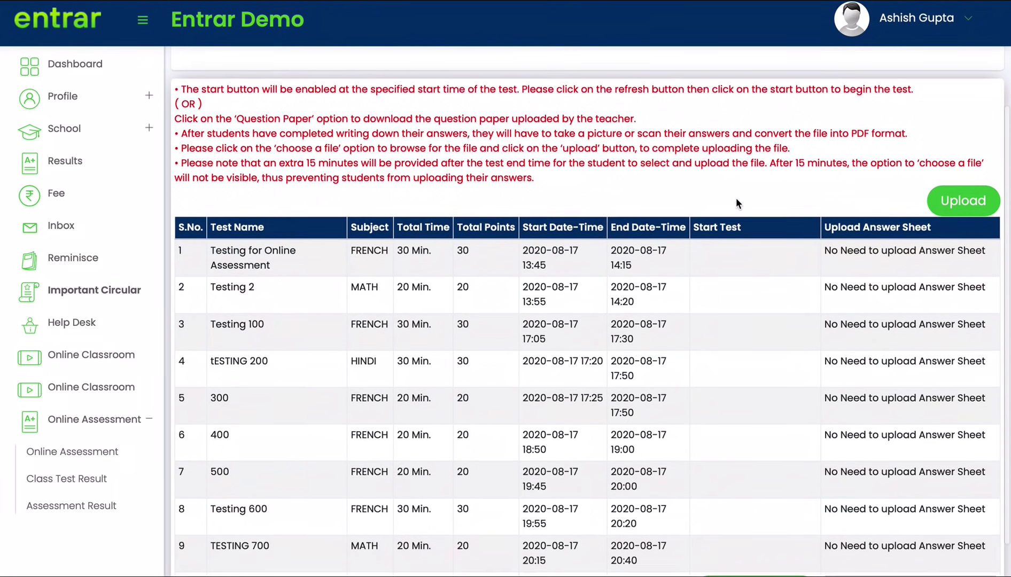
scroll(736, 198, "down", 3)
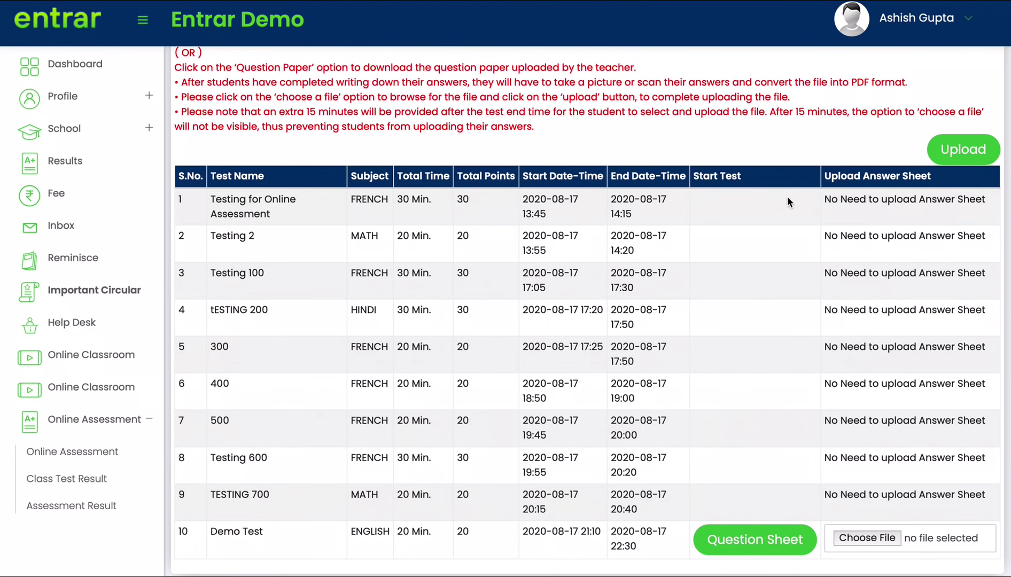
left_click_drag(771, 114, 848, 115)
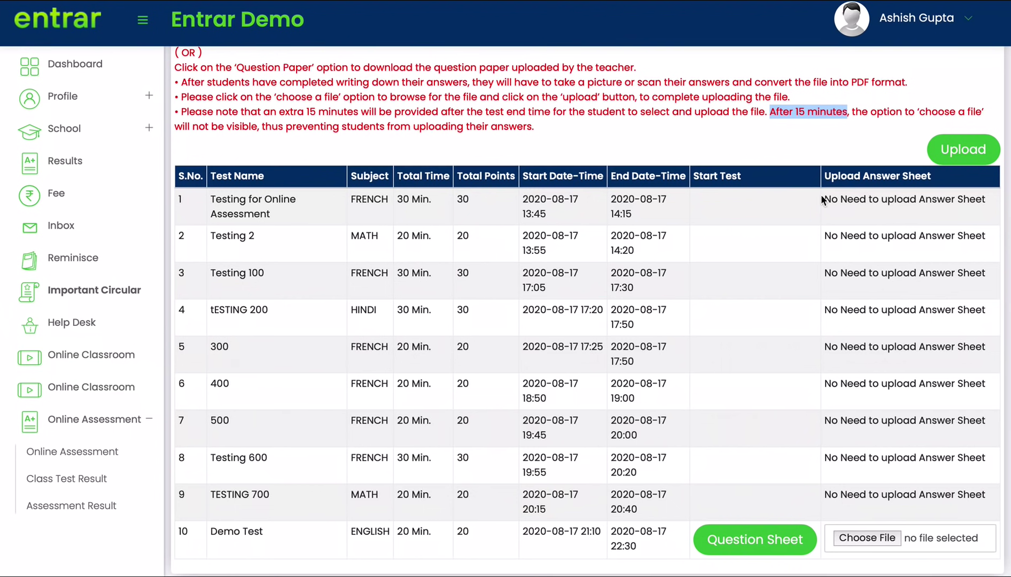
left_click(813, 143)
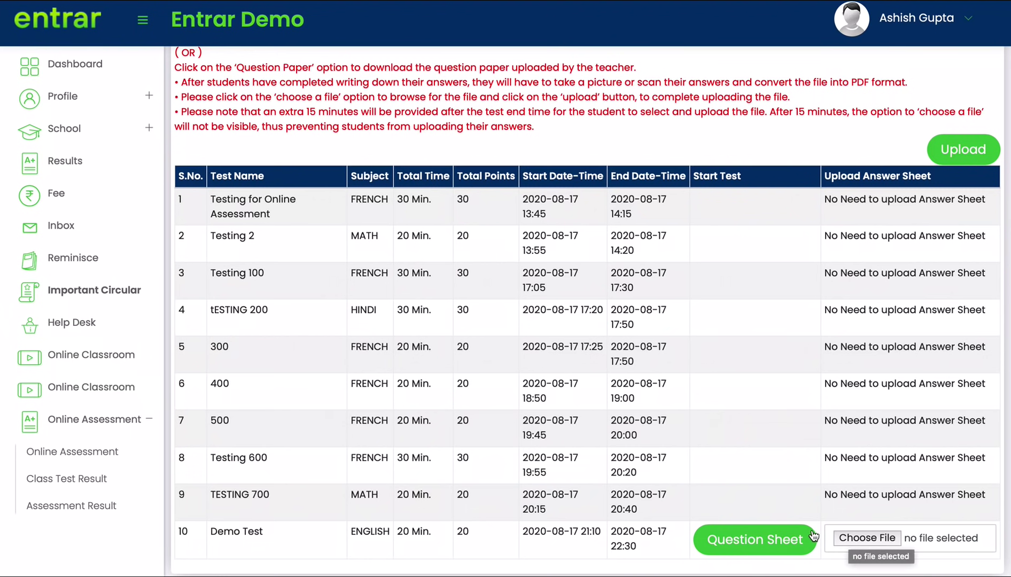
- Attach the 9.24.13 PM screenshot PDF from the Desktop as the Demo Test answer sheet and upload it
left_click(850, 538)
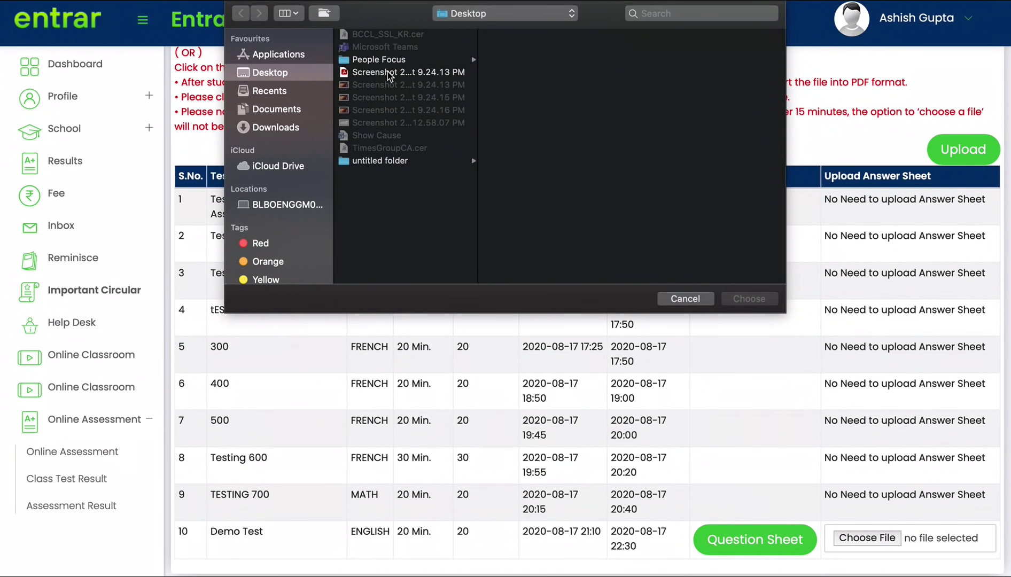
left_click(387, 73)
left_click(739, 297)
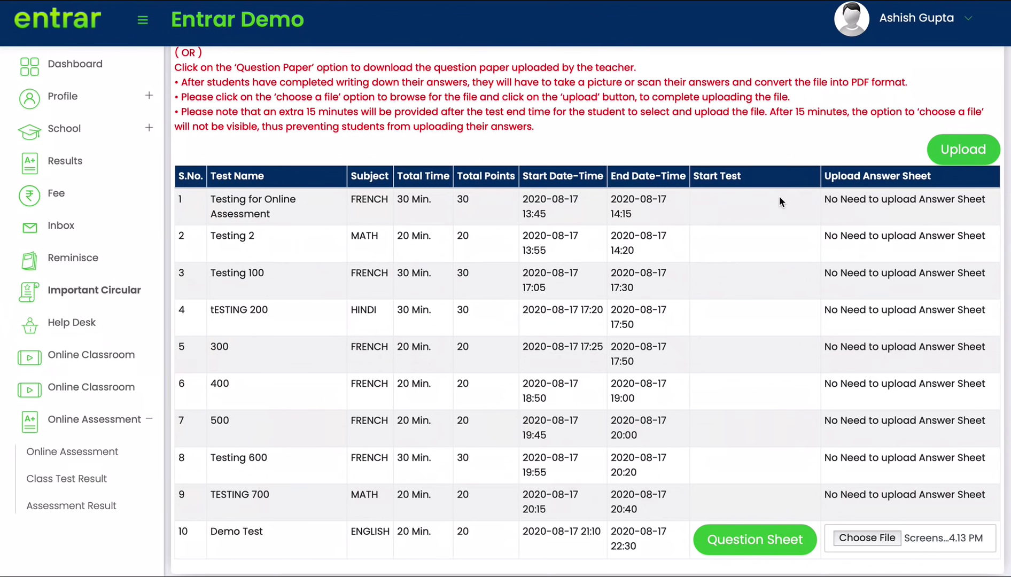
left_click(949, 148)
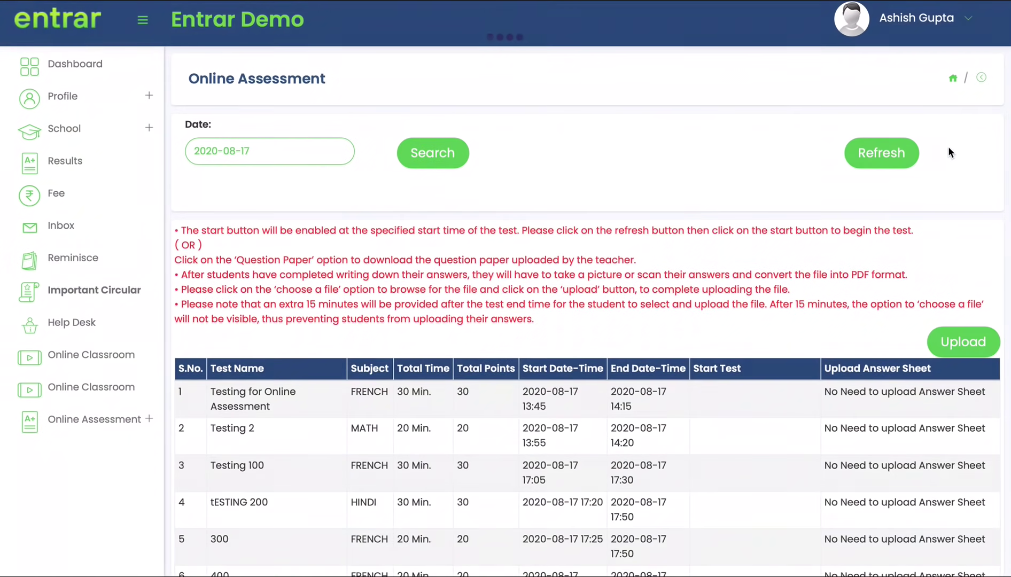